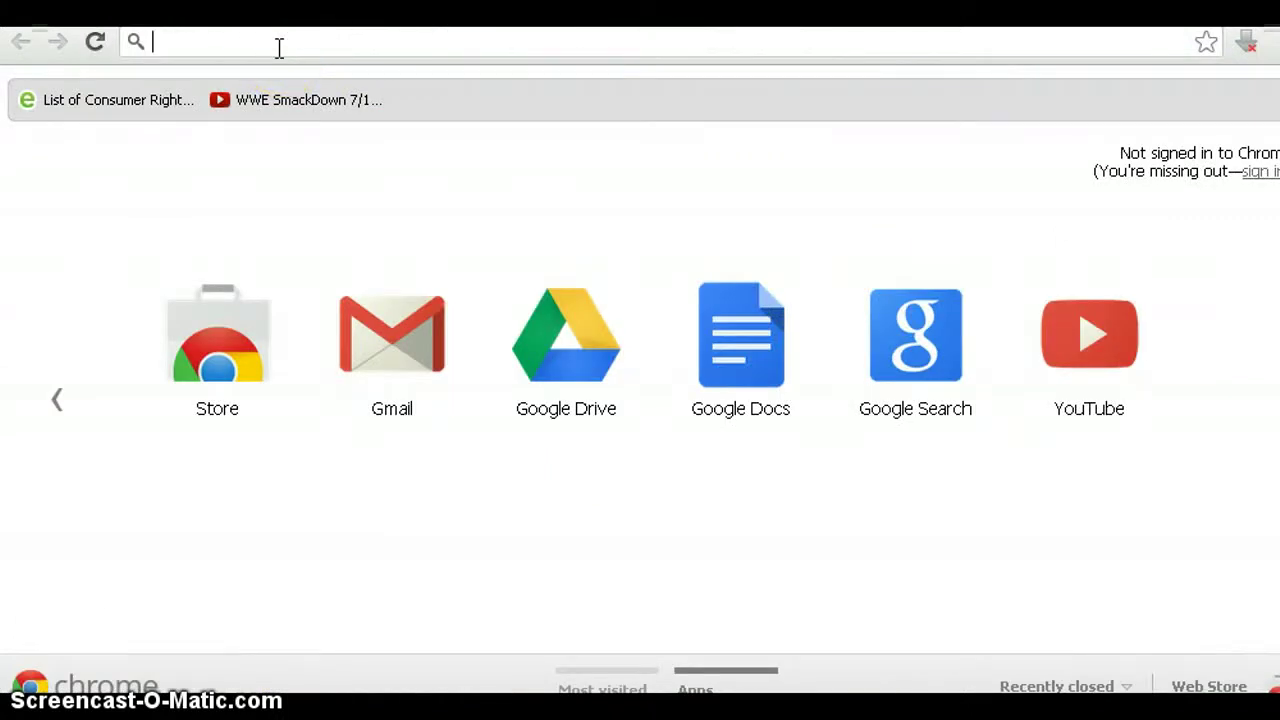
# - Load the Google home page in Chrome and search for 'zoomit'
pyautogui.write('google.co.in/?gws_rd=cr')
pyautogui.press('Return')
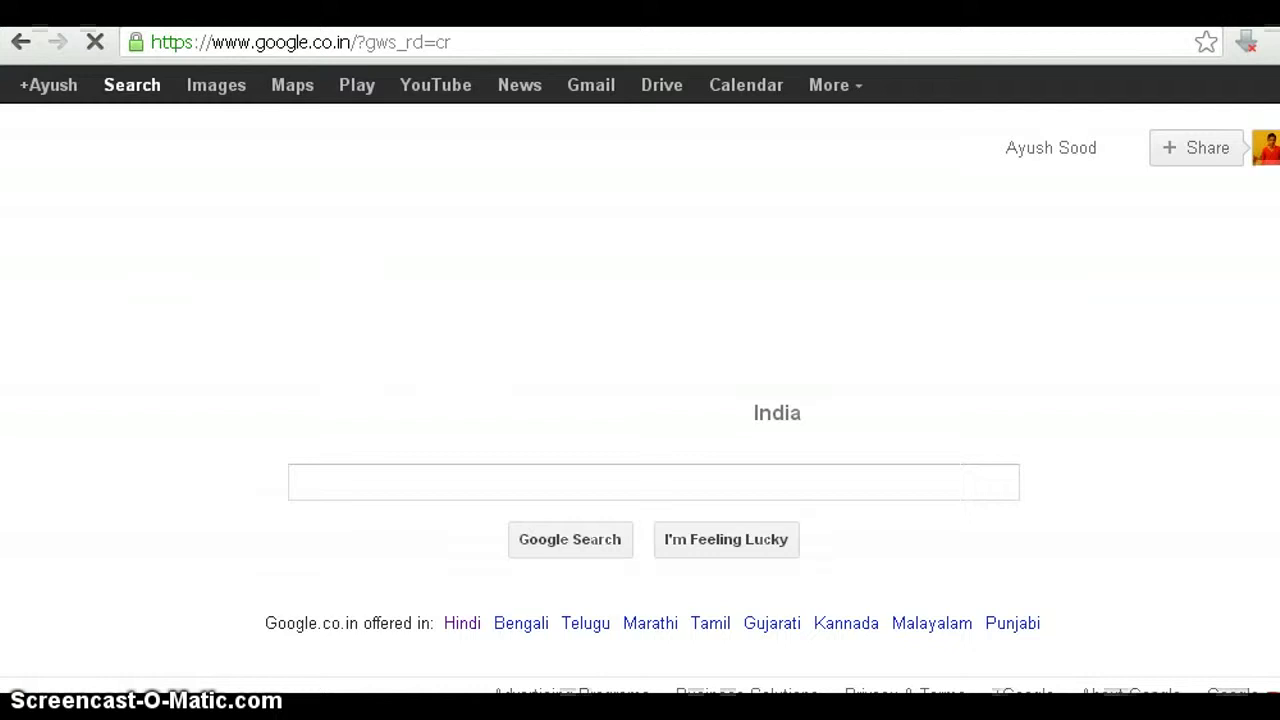
pyautogui.click(518, 474)
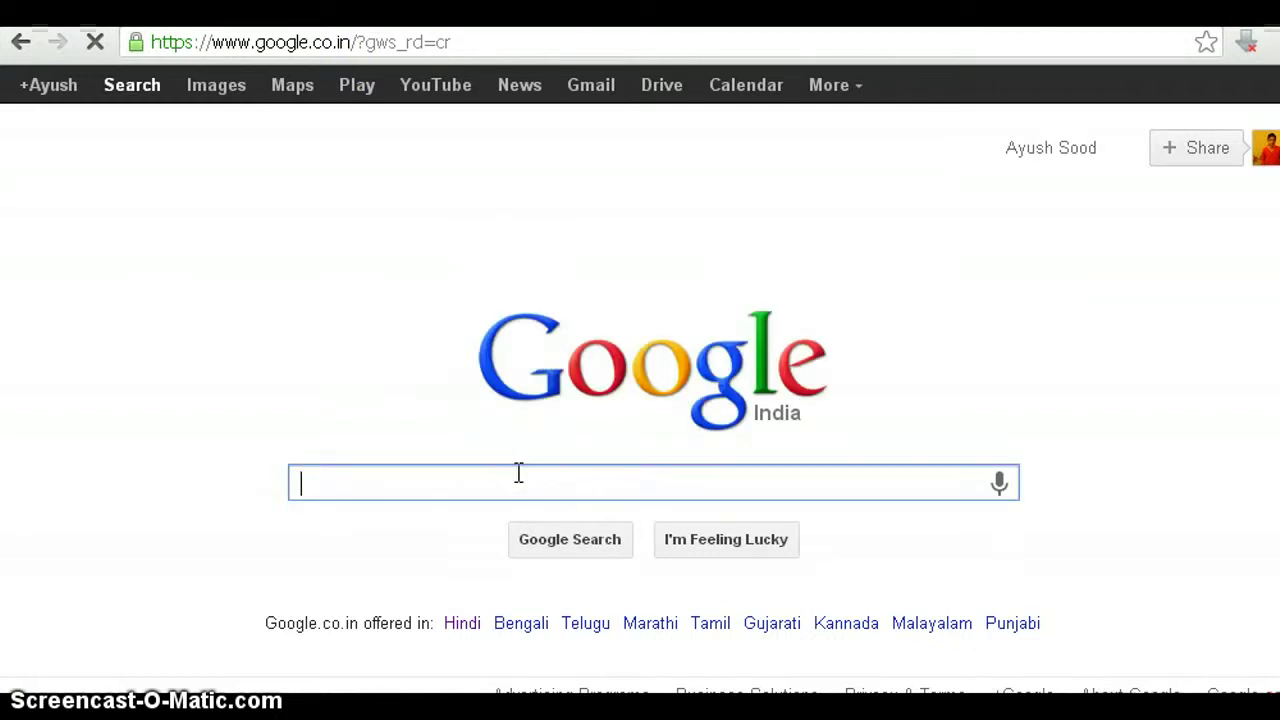
pyautogui.write('zoomit')
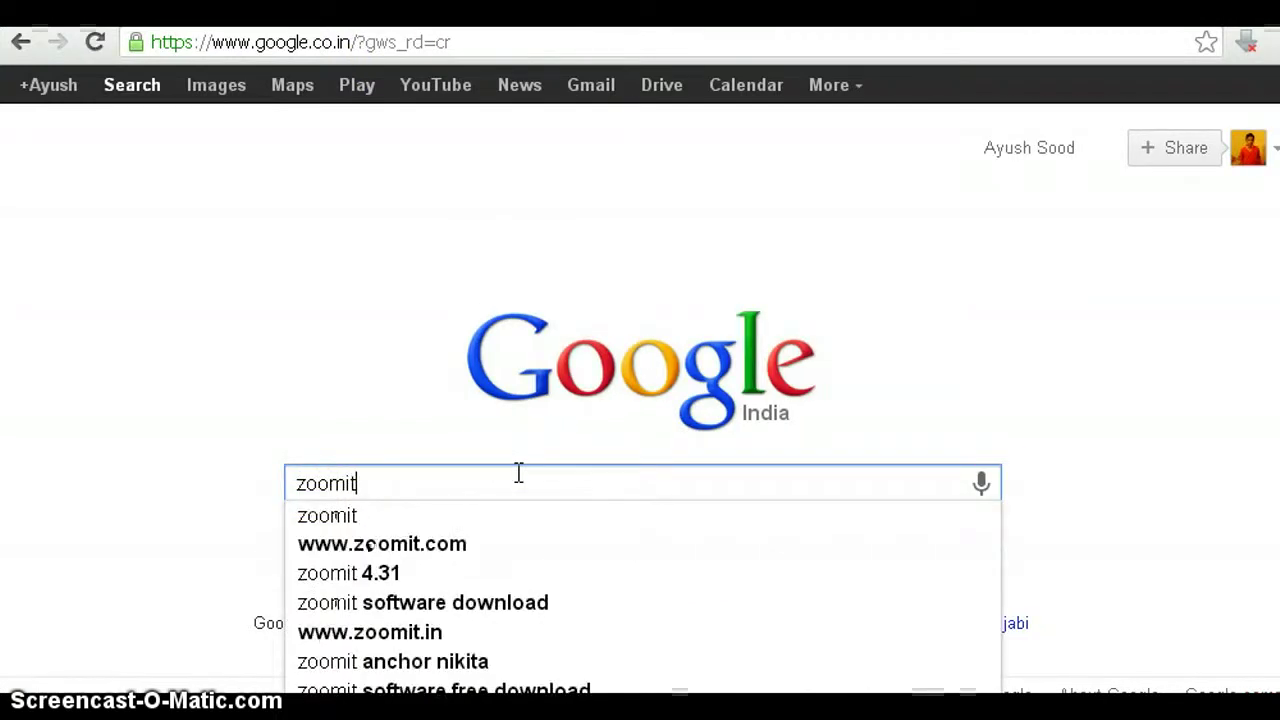
pyautogui.press('Return')
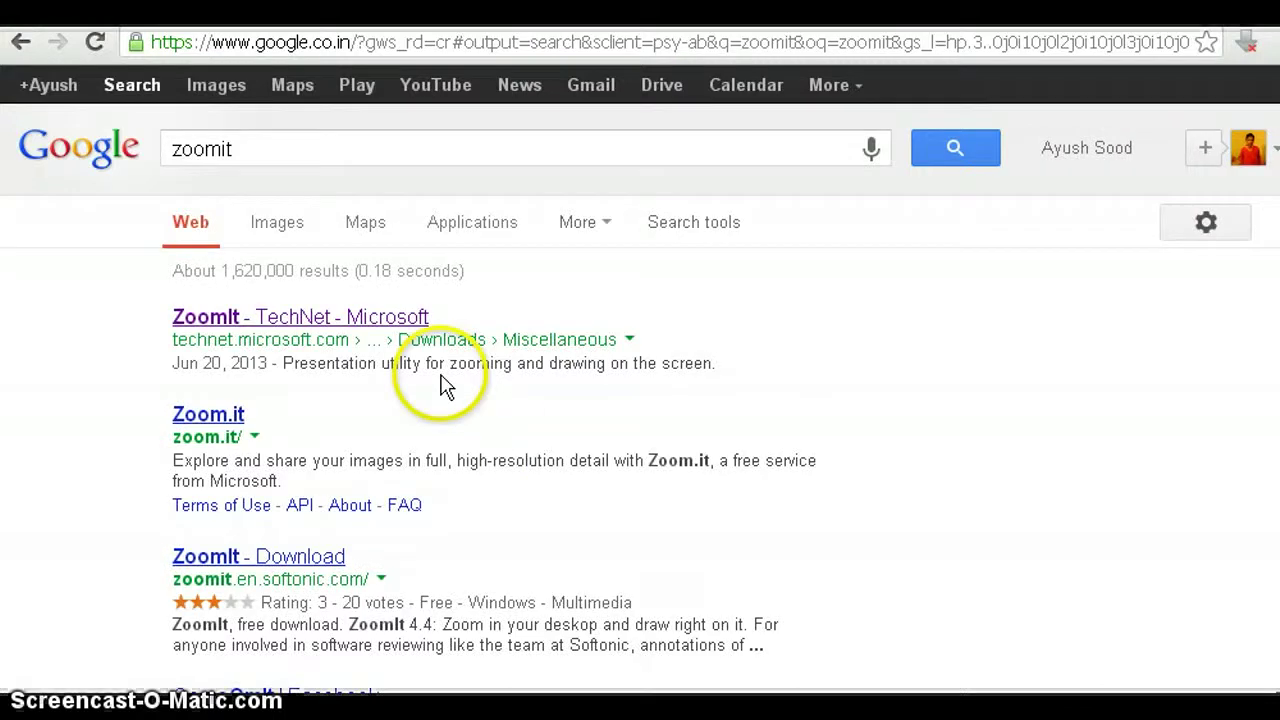
# - Open the ZoomIt TechNet page, scroll to its Download ZoomIt link, and open the Start menu
pyautogui.click(352, 317)
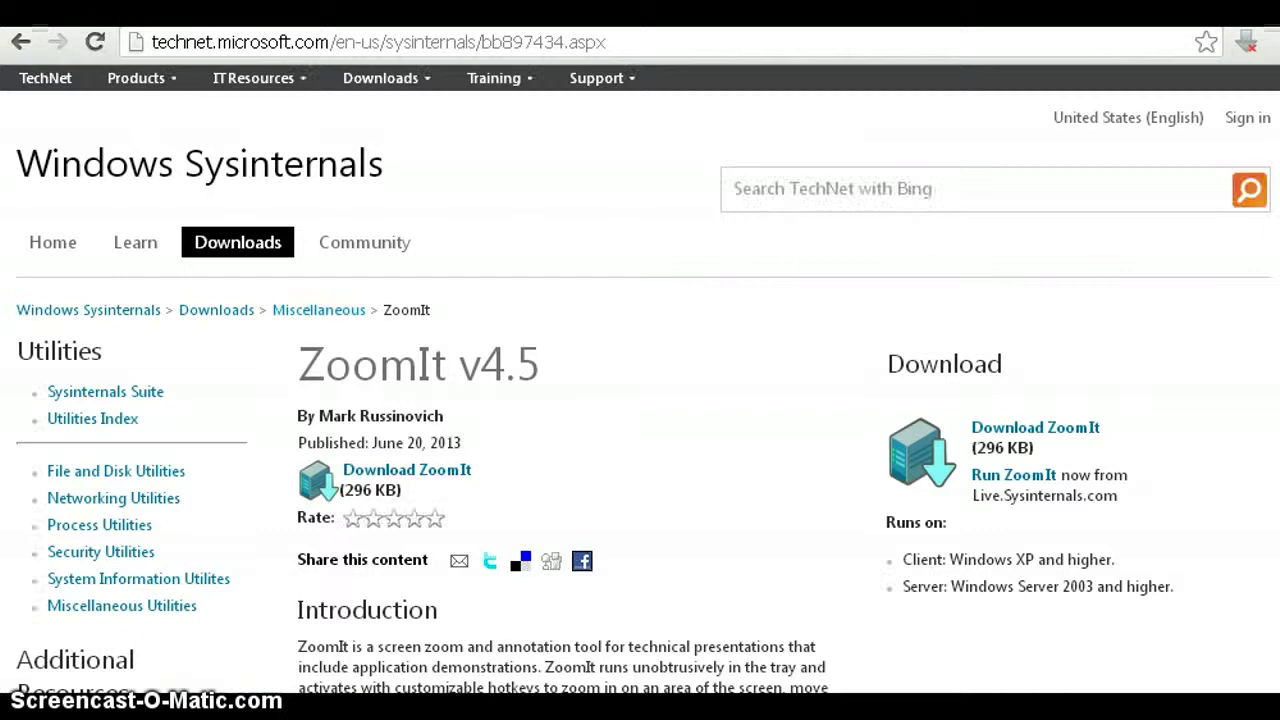
pyautogui.scroll(-4, 640, 380)
pyautogui.scroll(-1, 640, 380)
pyautogui.scroll(-1, 640, 380)
pyautogui.scroll(1, 640, 380)
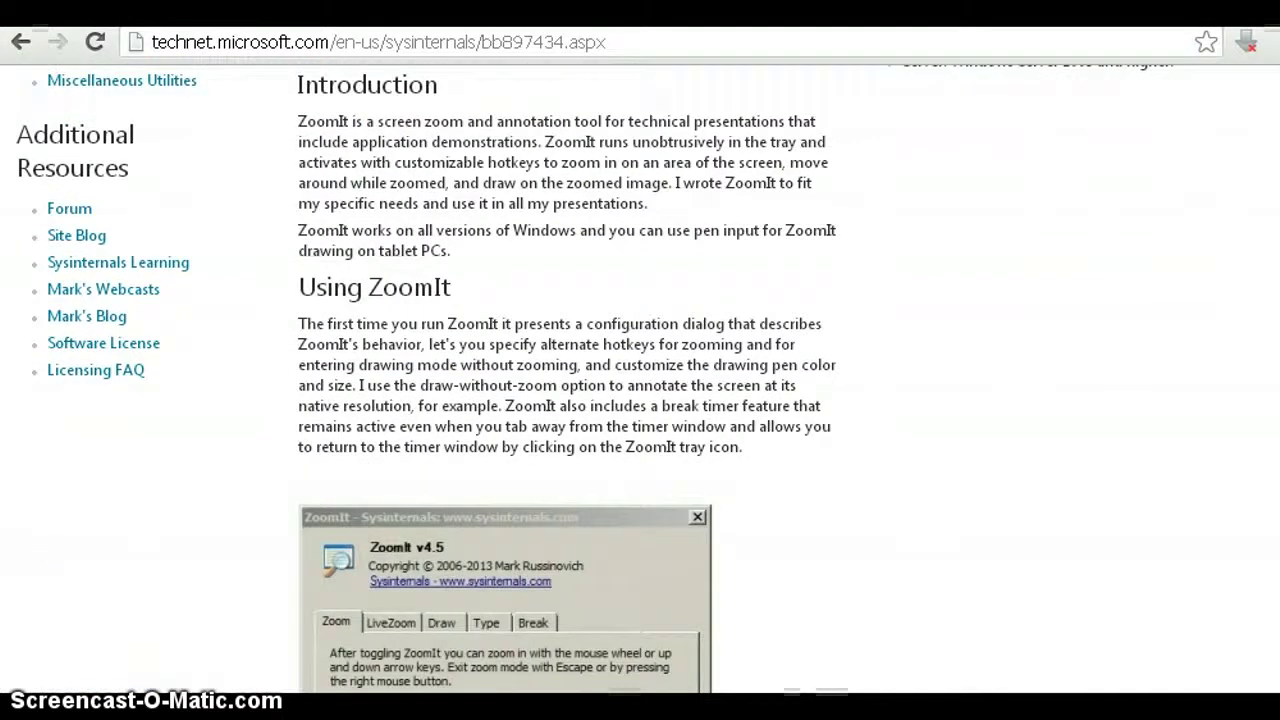
pyautogui.scroll(-3, 426, 590)
pyautogui.scroll(-1, 426, 590)
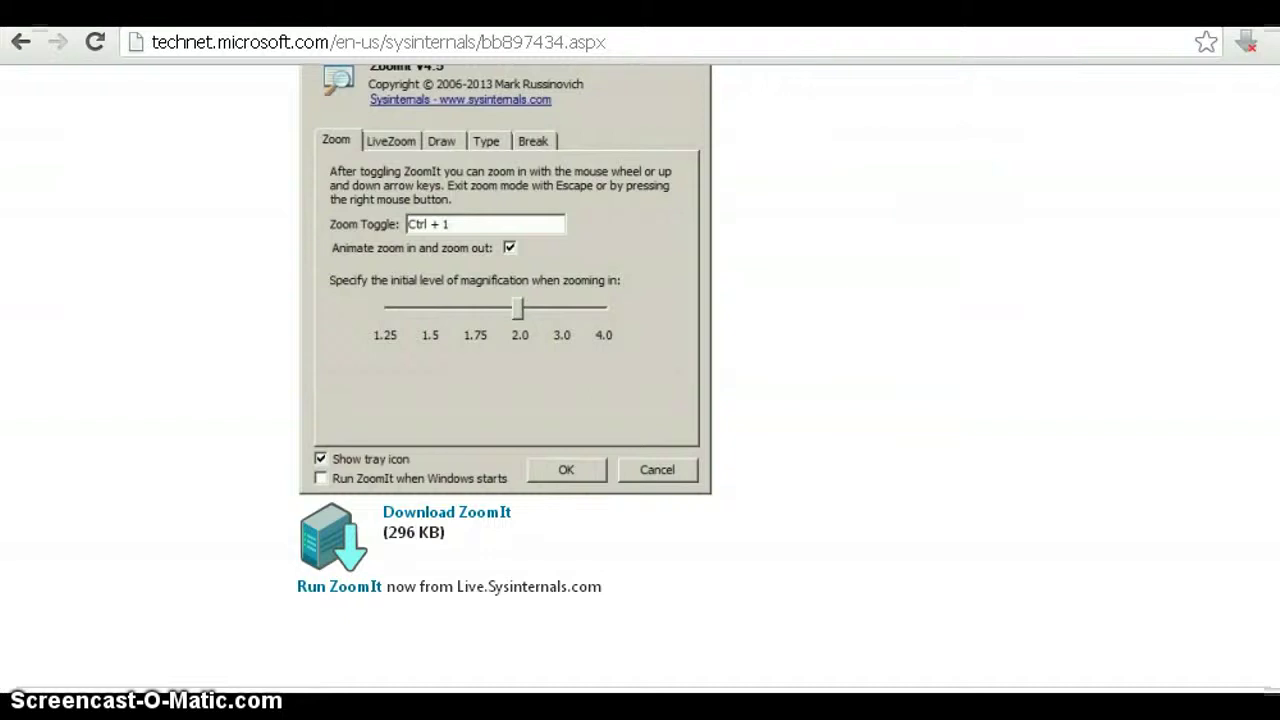
pyautogui.press('super')
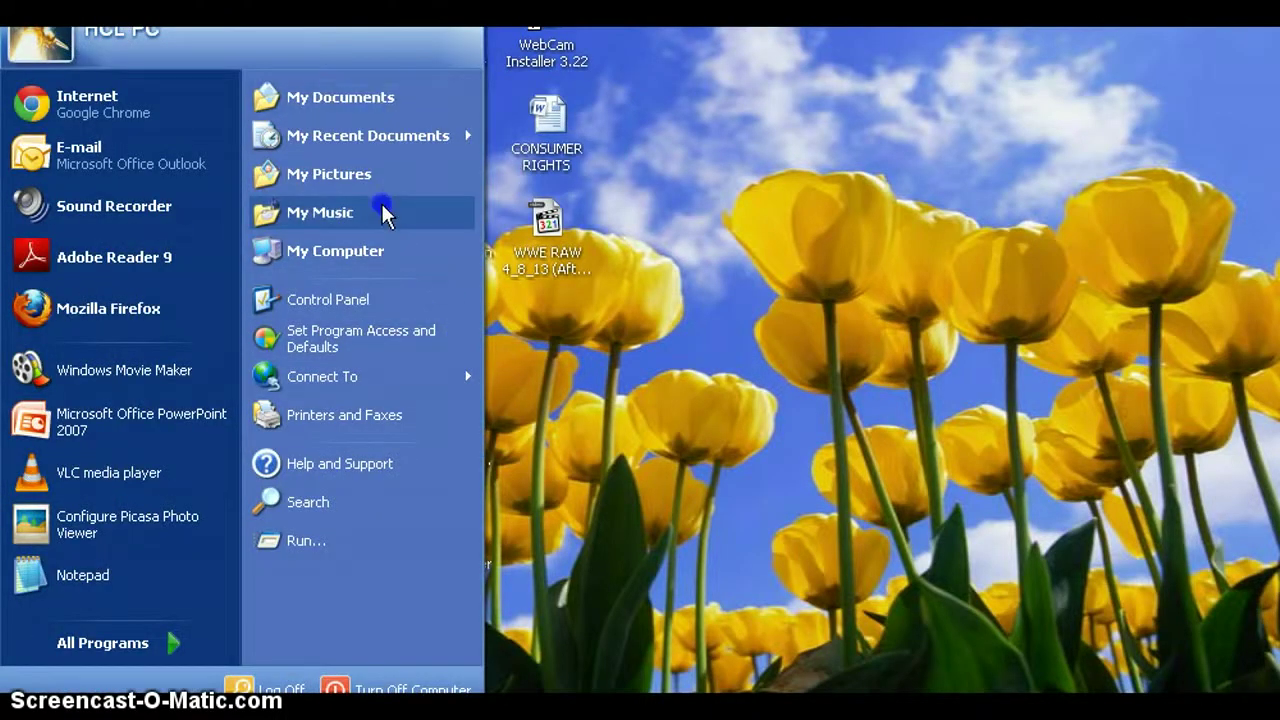
# - Browse My Computer to the ZoomIt zip archive in drive D:'s downloads folder
pyautogui.click(380, 250)
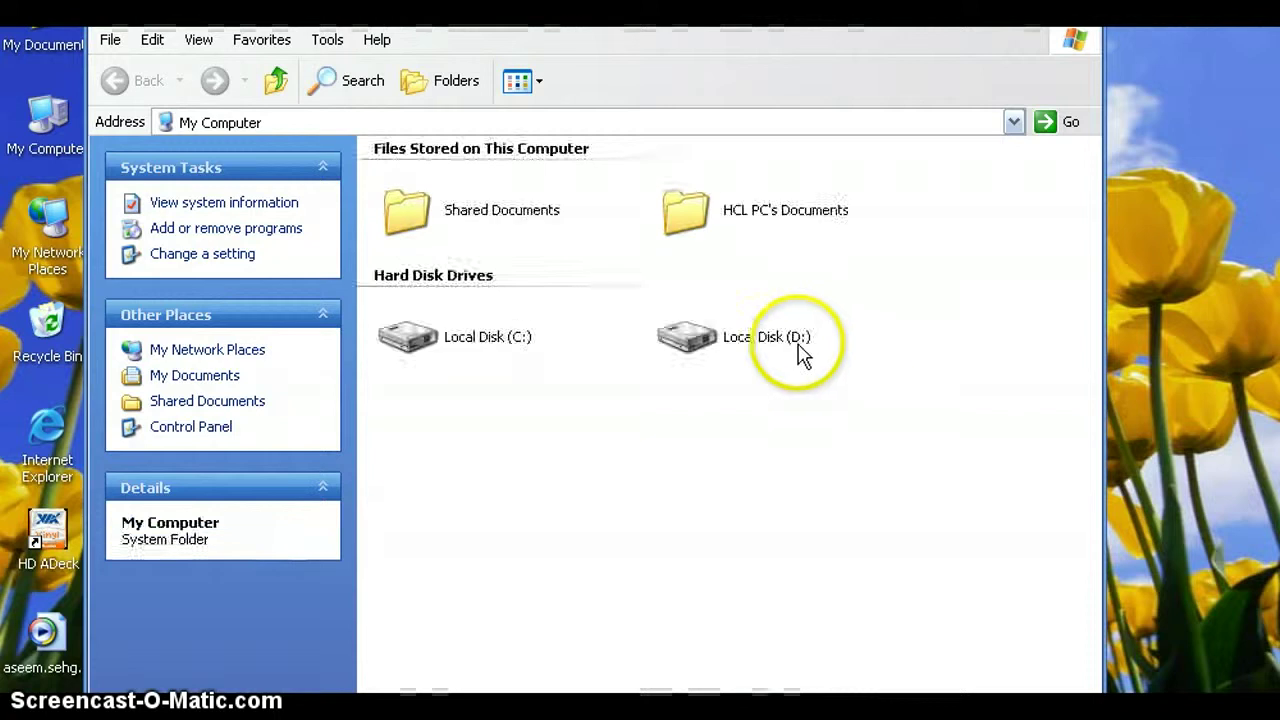
pyautogui.doubleClick(795, 348)
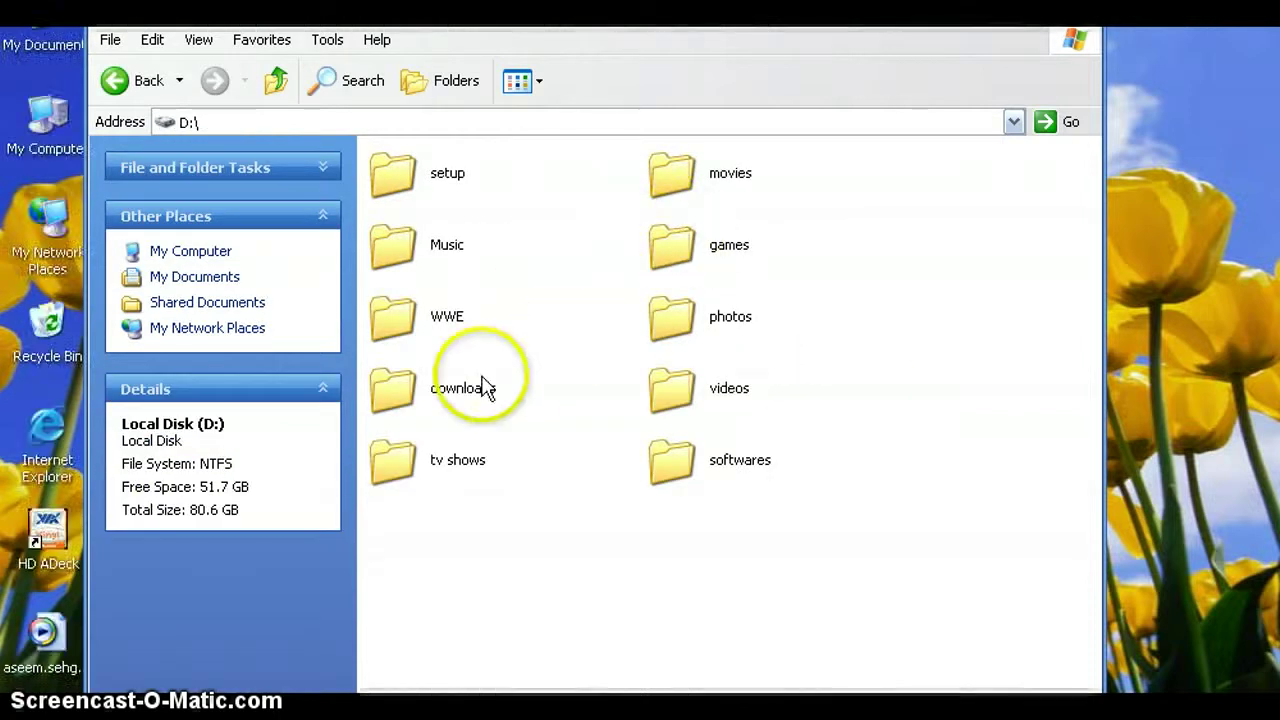
pyautogui.doubleClick(485, 388)
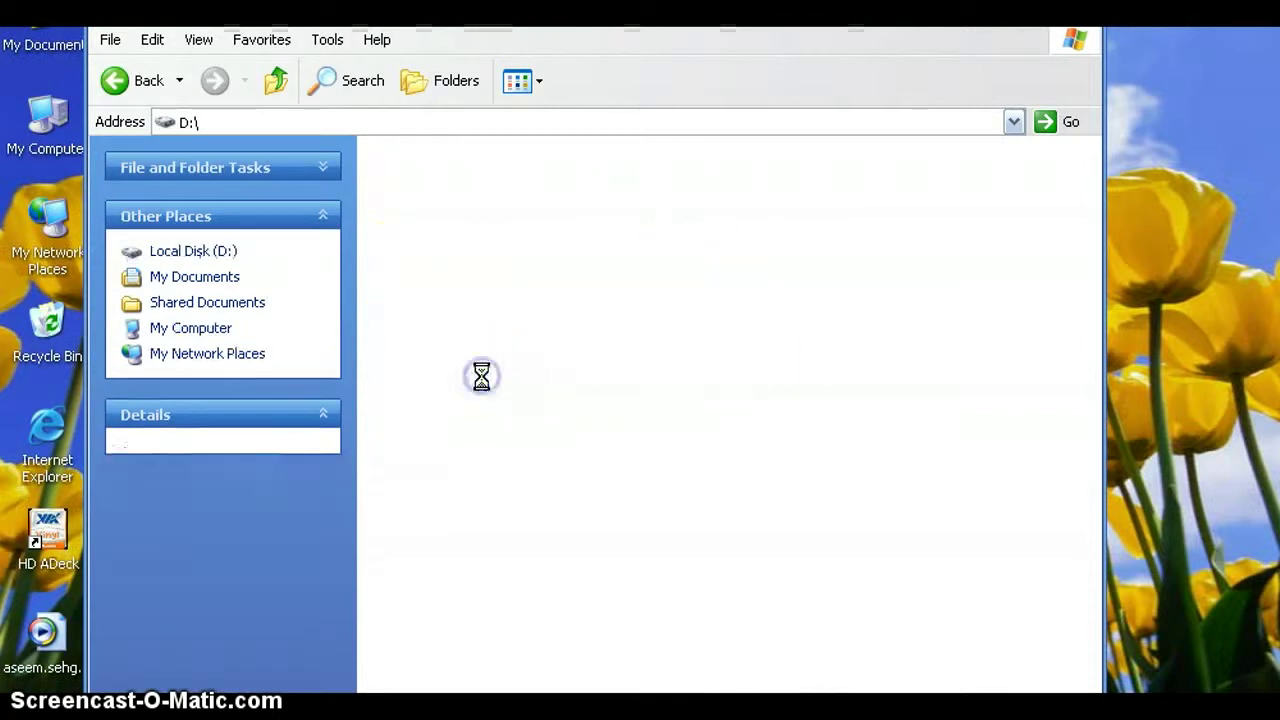
pyautogui.scroll(-1, 1083, 540)
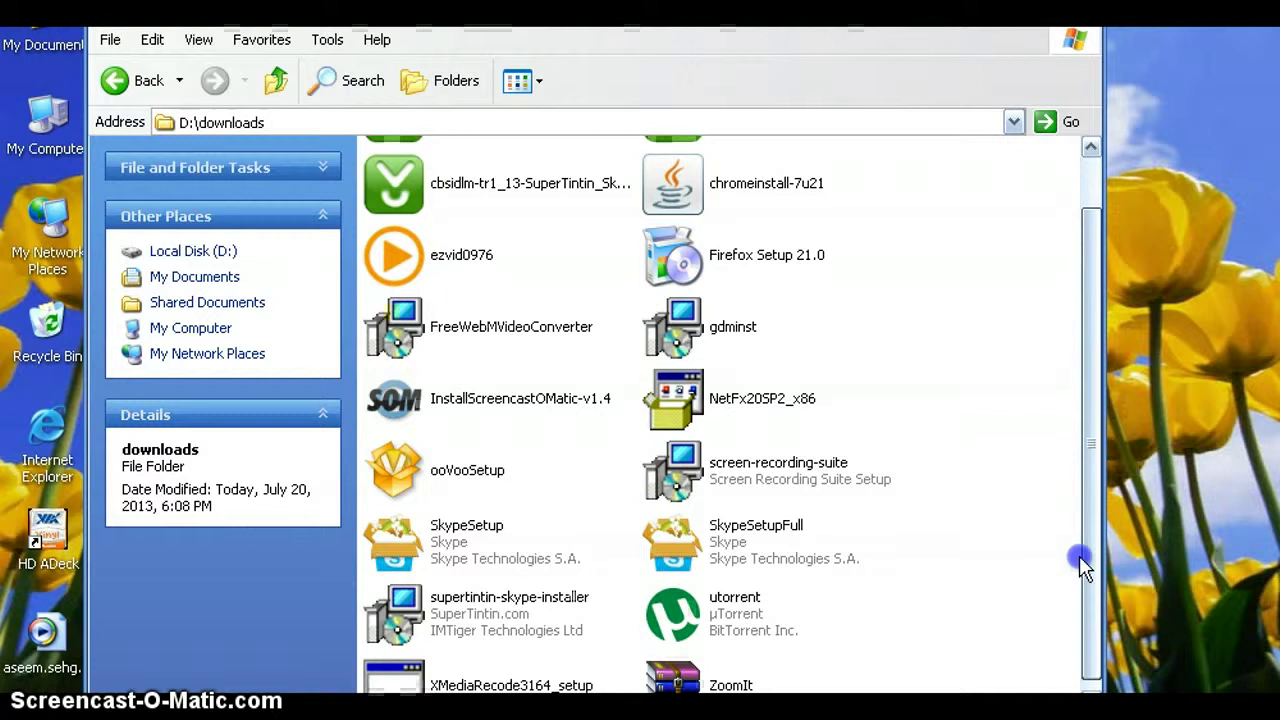
pyautogui.click(740, 666)
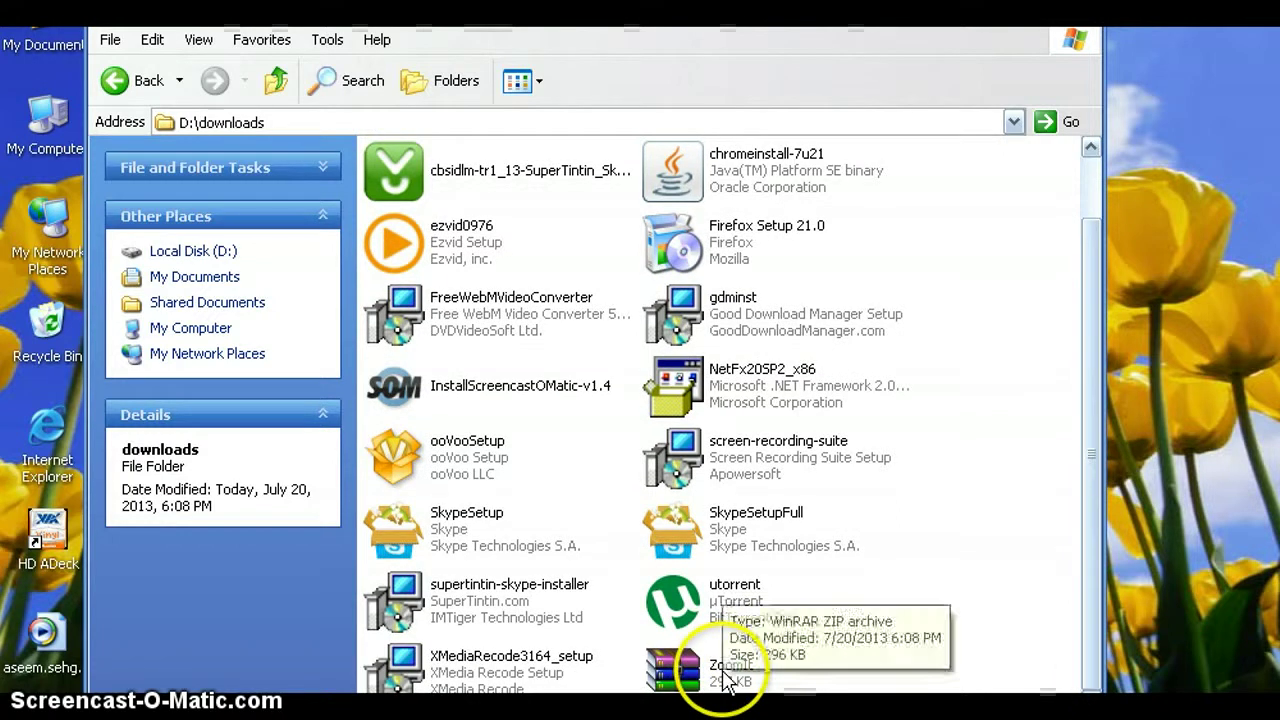
pyautogui.doubleClick(720, 670)
# - Extract the ZoomIt archive, locate ZoomIt in D:\softwares, then show the desktop
pyautogui.rightClick(721, 670)
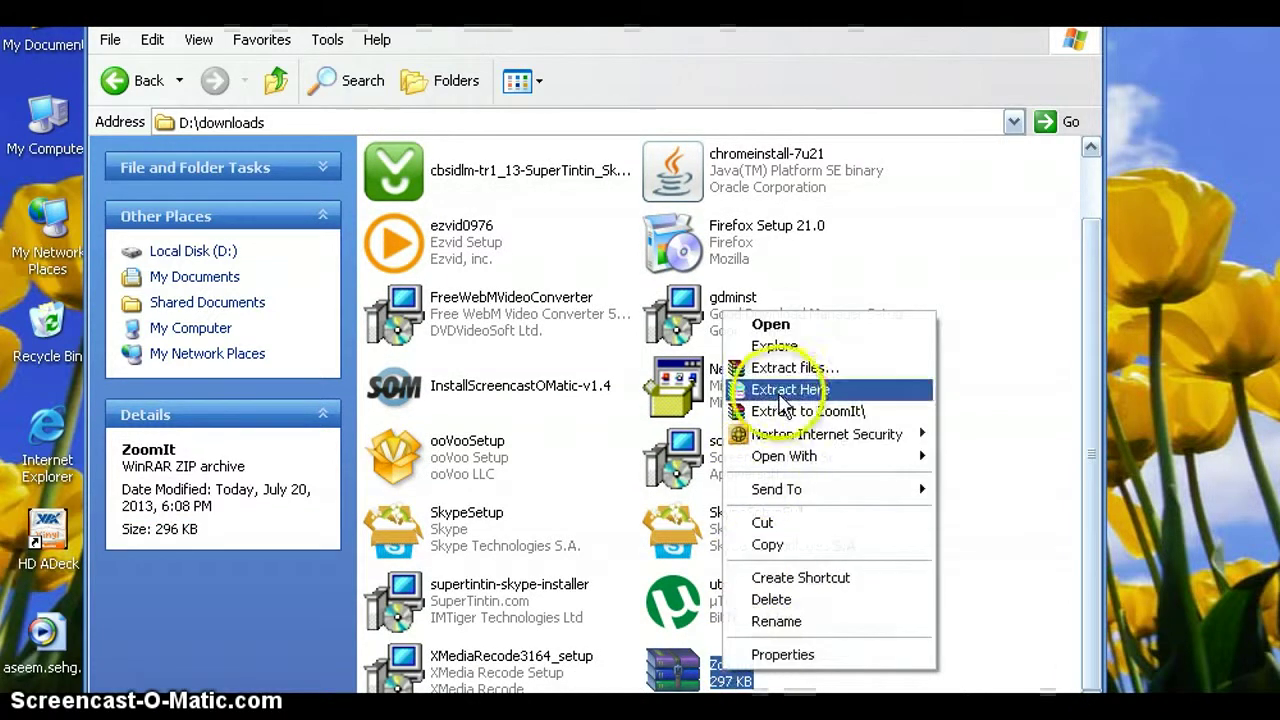
pyautogui.click(966, 252)
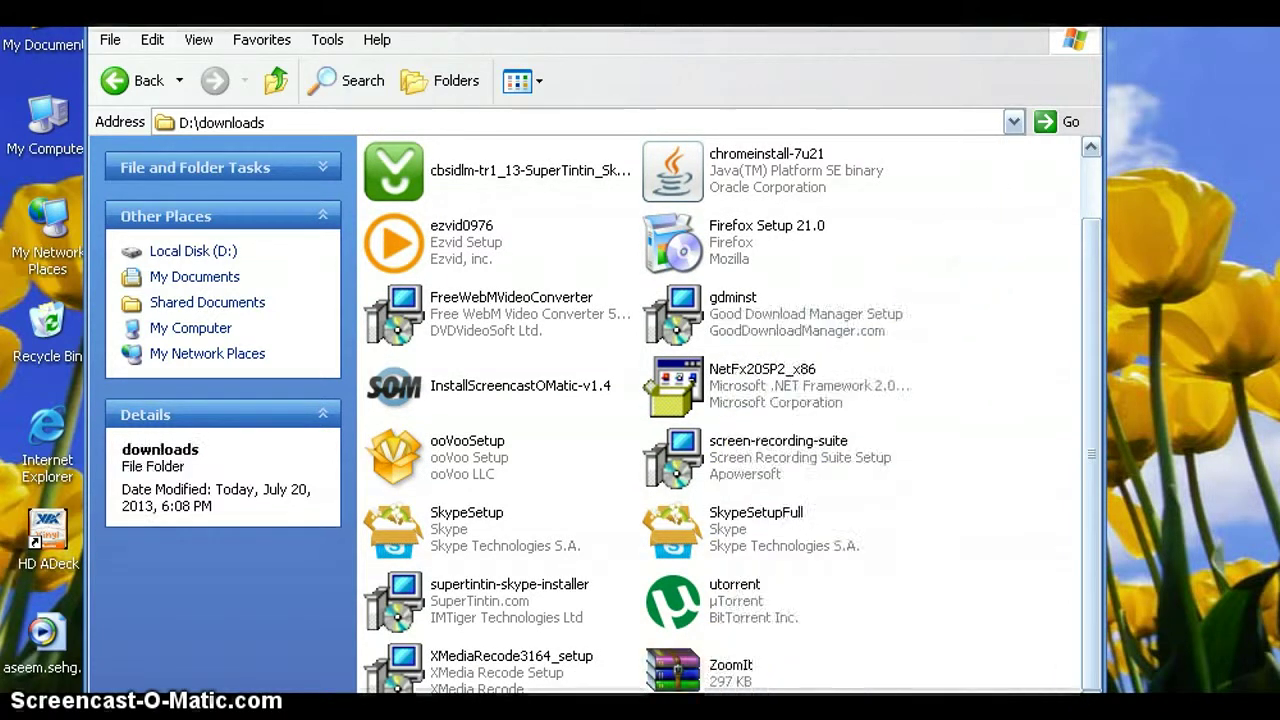
pyautogui.click(277, 80)
pyautogui.doubleClick(720, 460)
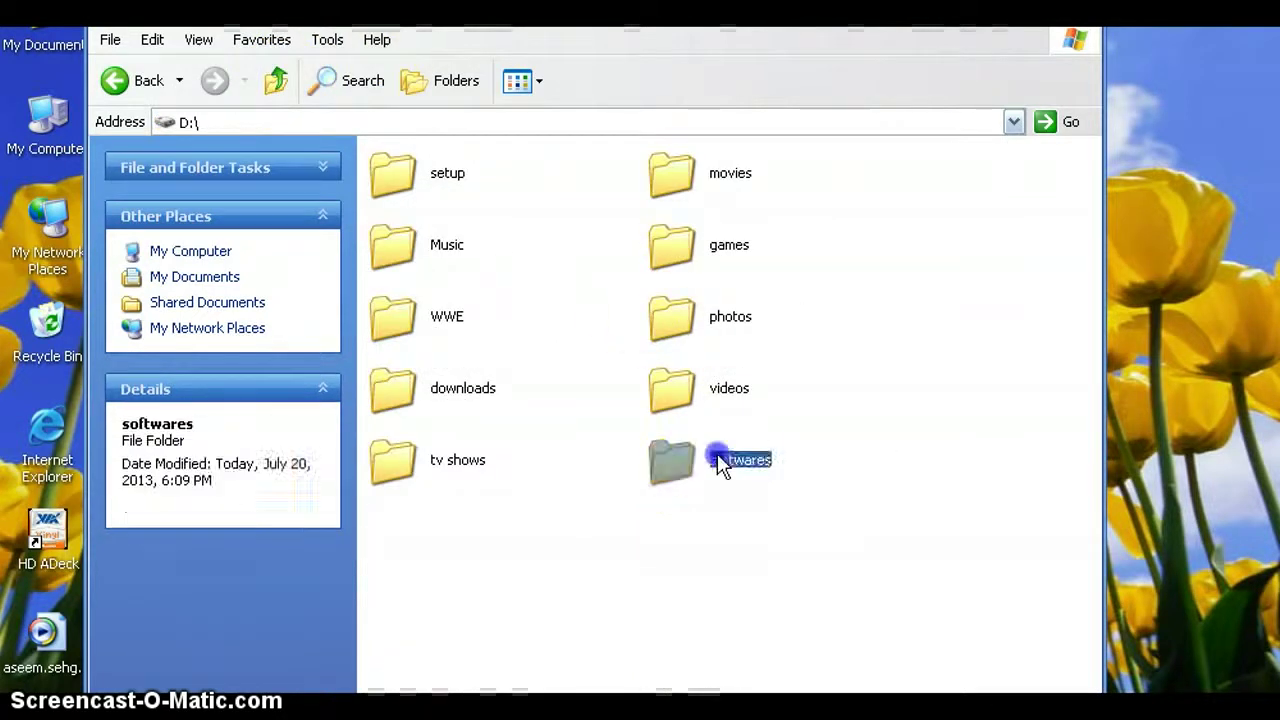
pyautogui.moveTo(430, 470)
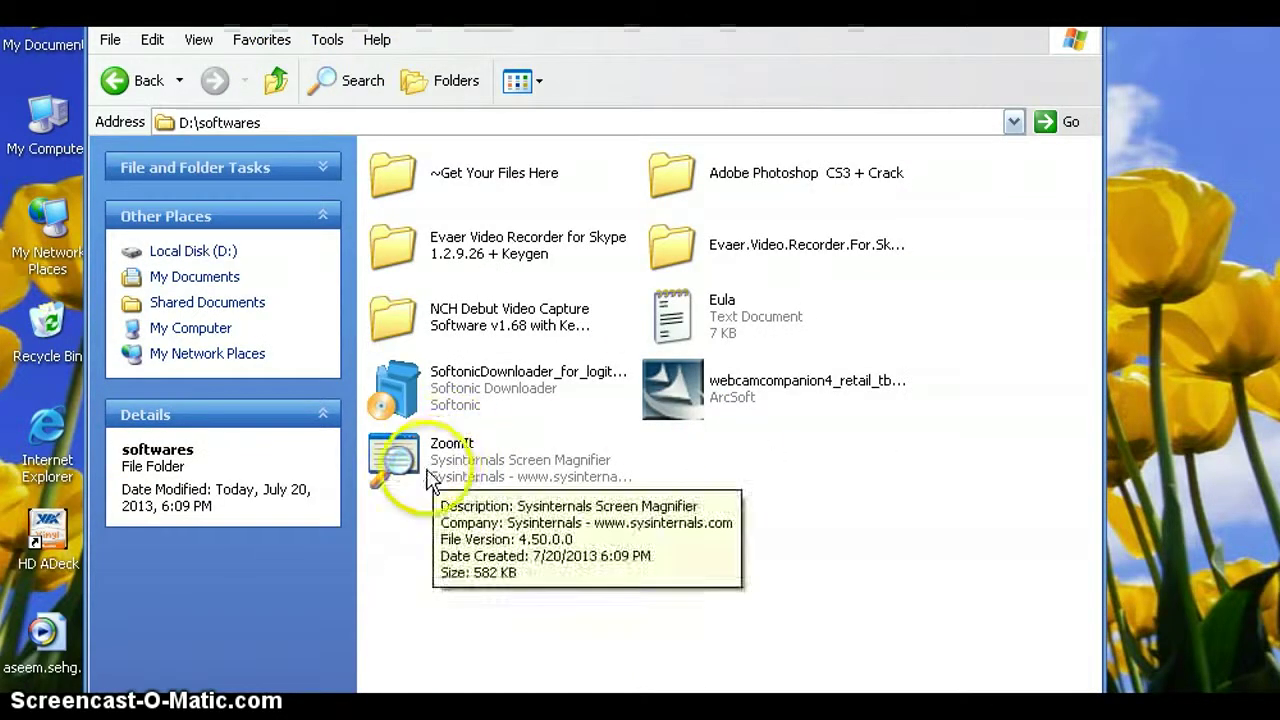
pyautogui.click(450, 455)
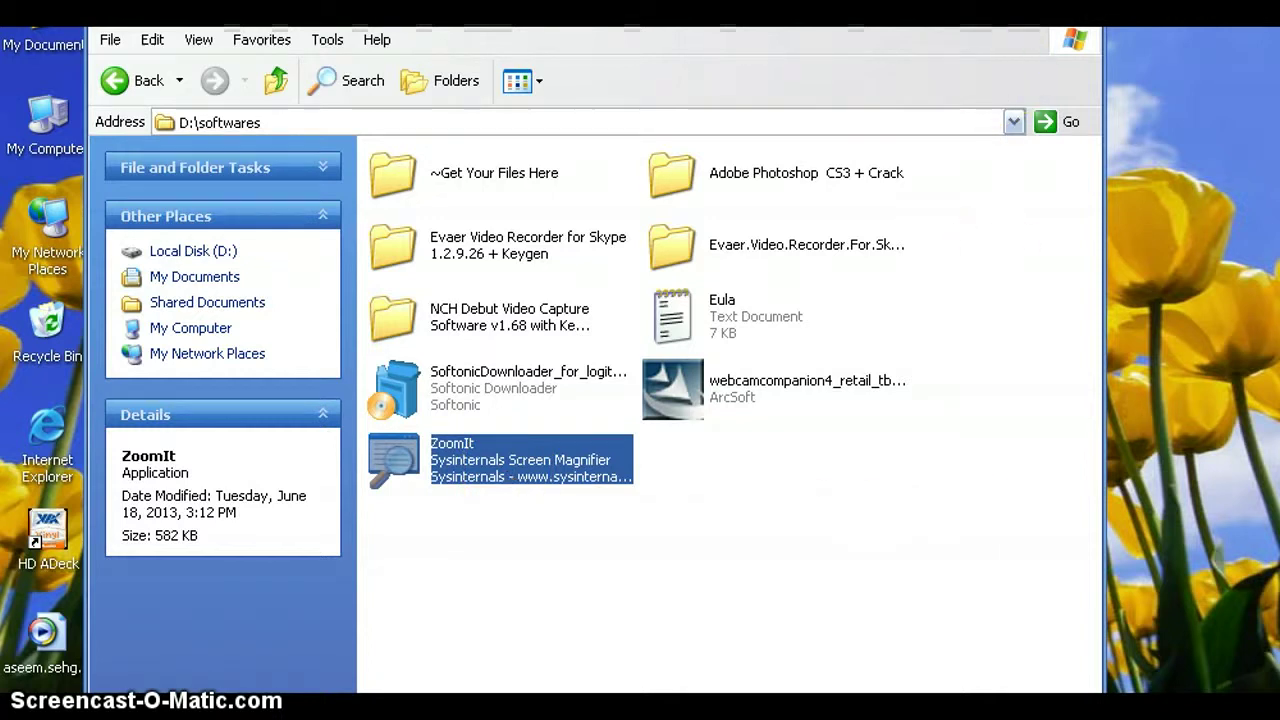
pyautogui.press('super+d')
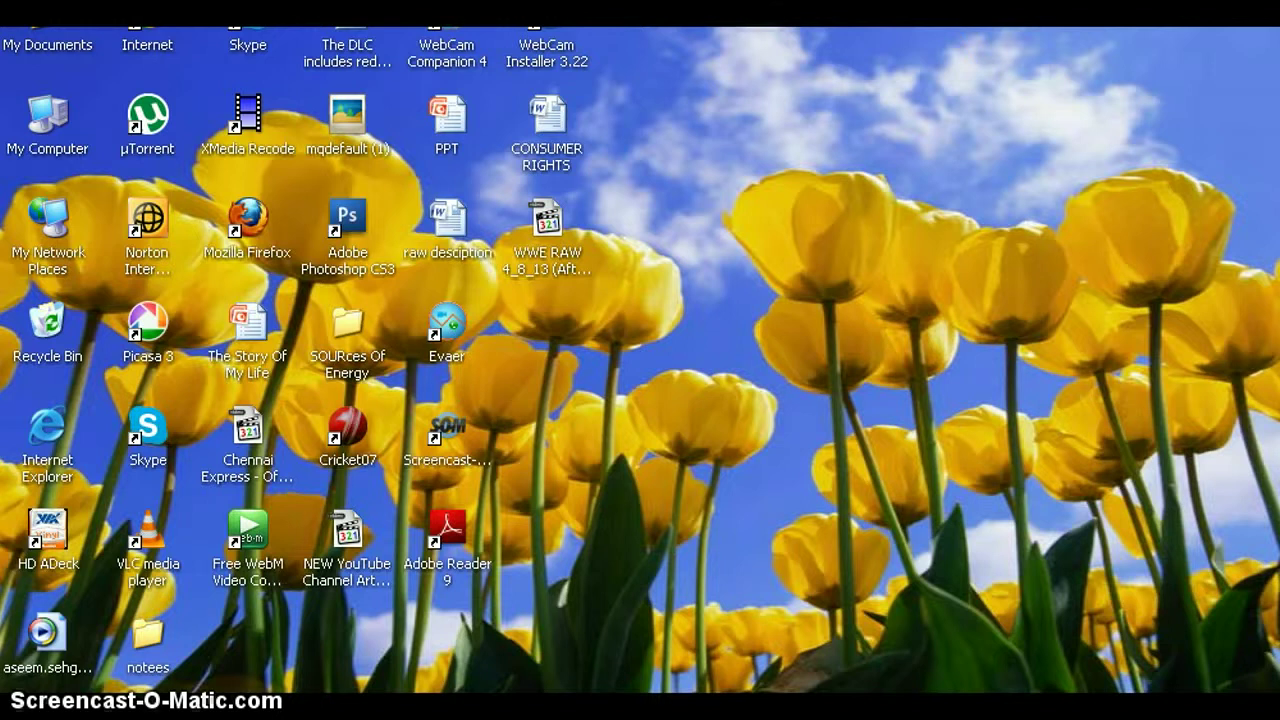
# - Open ZoomIt Options, set initial magnification to 1.25, and view the LiveZoom tab
pyautogui.click(1142, 616)
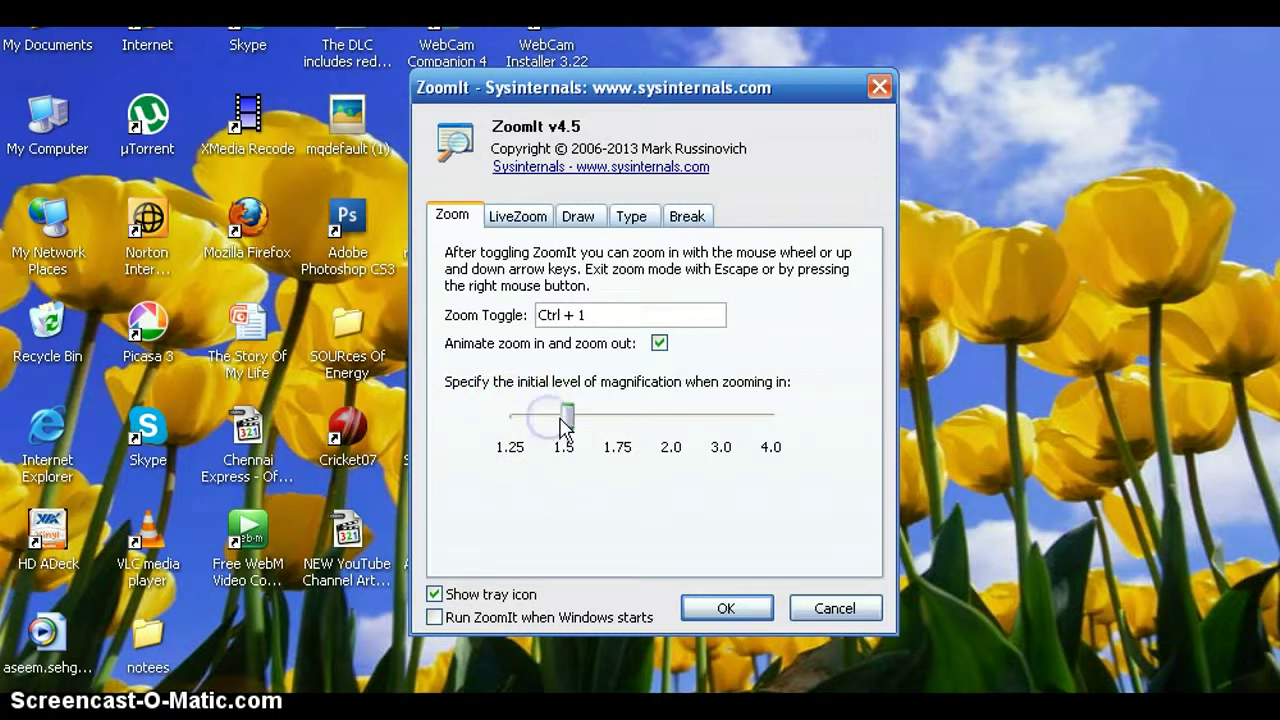
pyautogui.moveTo(549, 417)
pyautogui.mouseDown()
pyautogui.moveTo(665, 421)
pyautogui.moveTo(516, 418)
pyautogui.mouseUp()
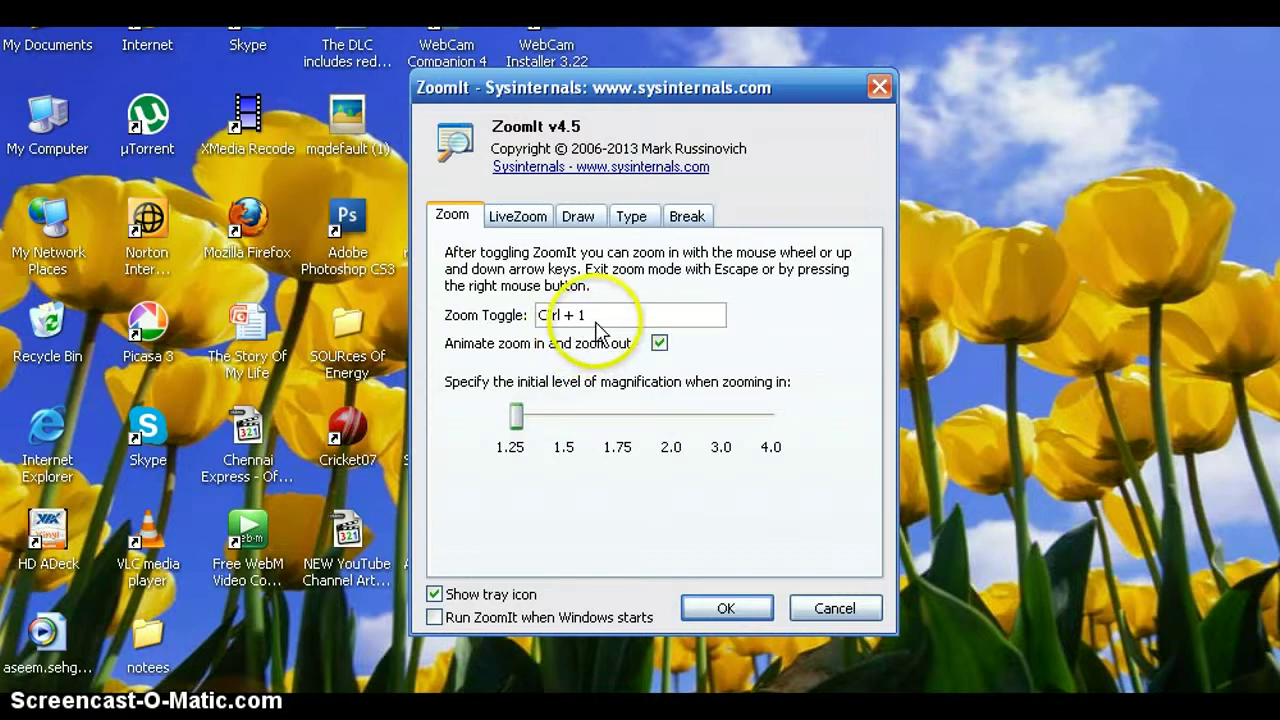
pyautogui.click(549, 316)
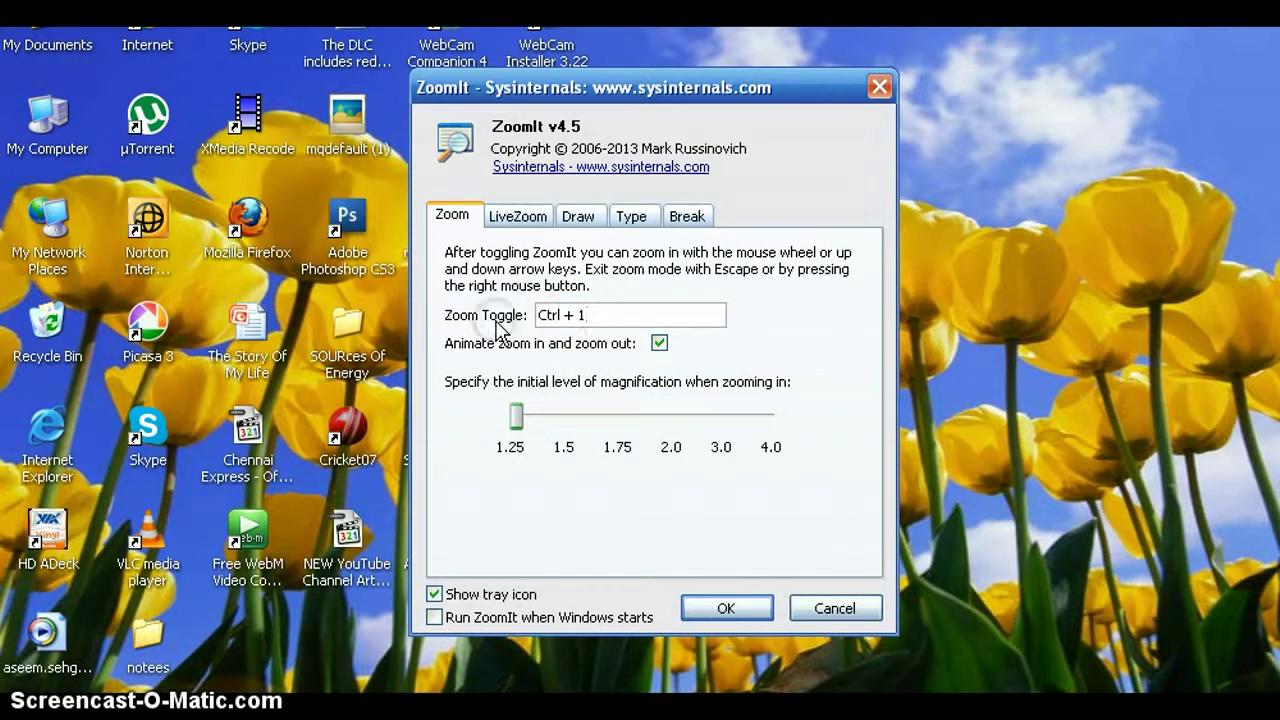
pyautogui.click(506, 222)
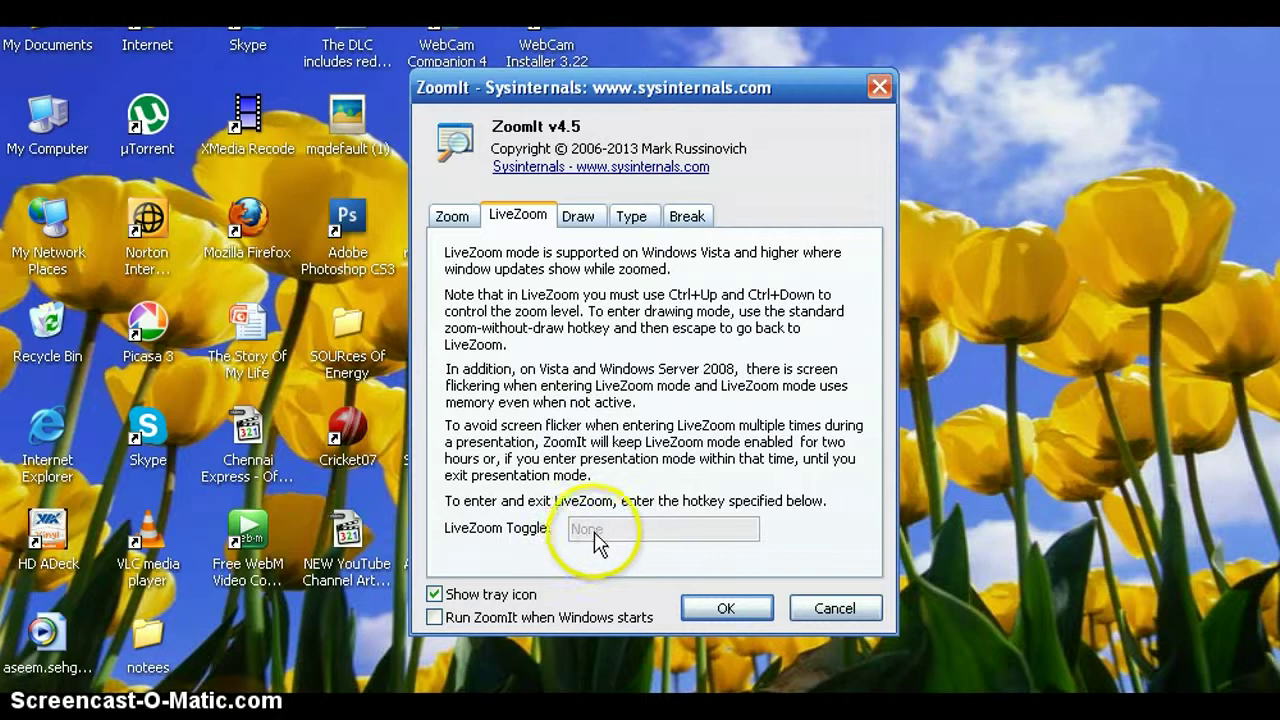
# - Assign Ctrl+2 as the Draw without Zoom hotkey, then look over the Type and Break tabs
pyautogui.click(589, 228)
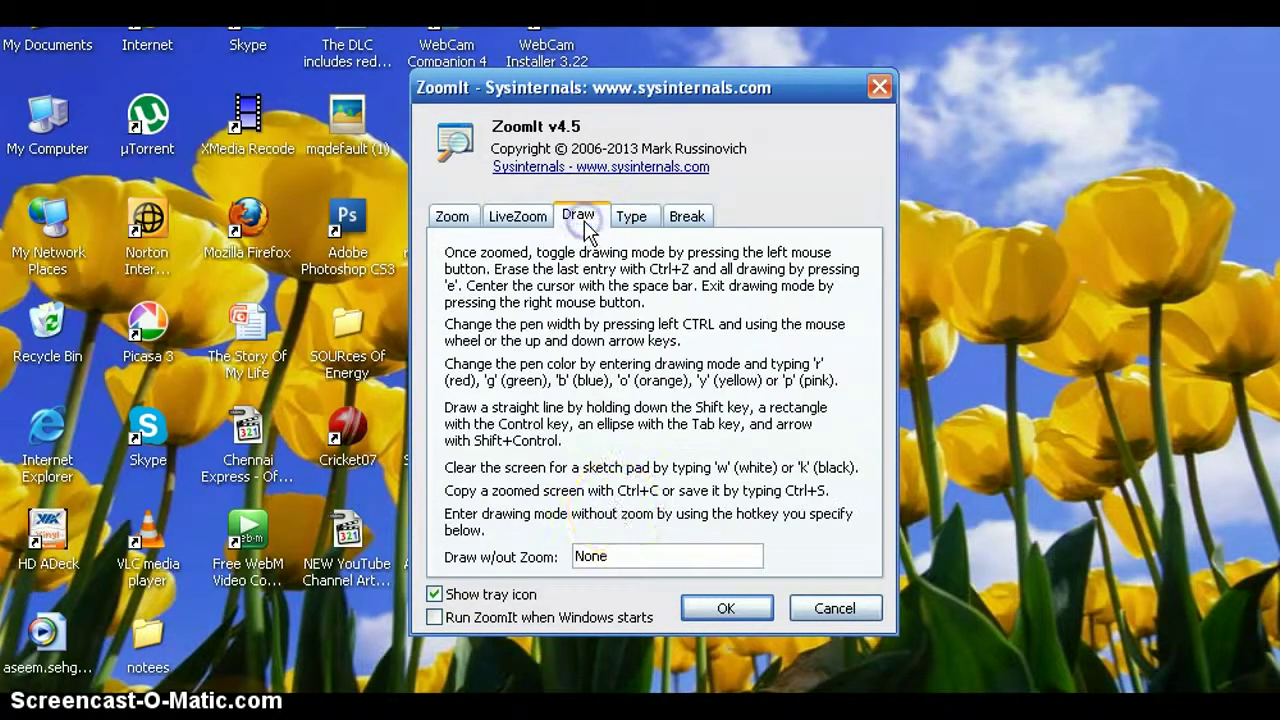
pyautogui.click(605, 563)
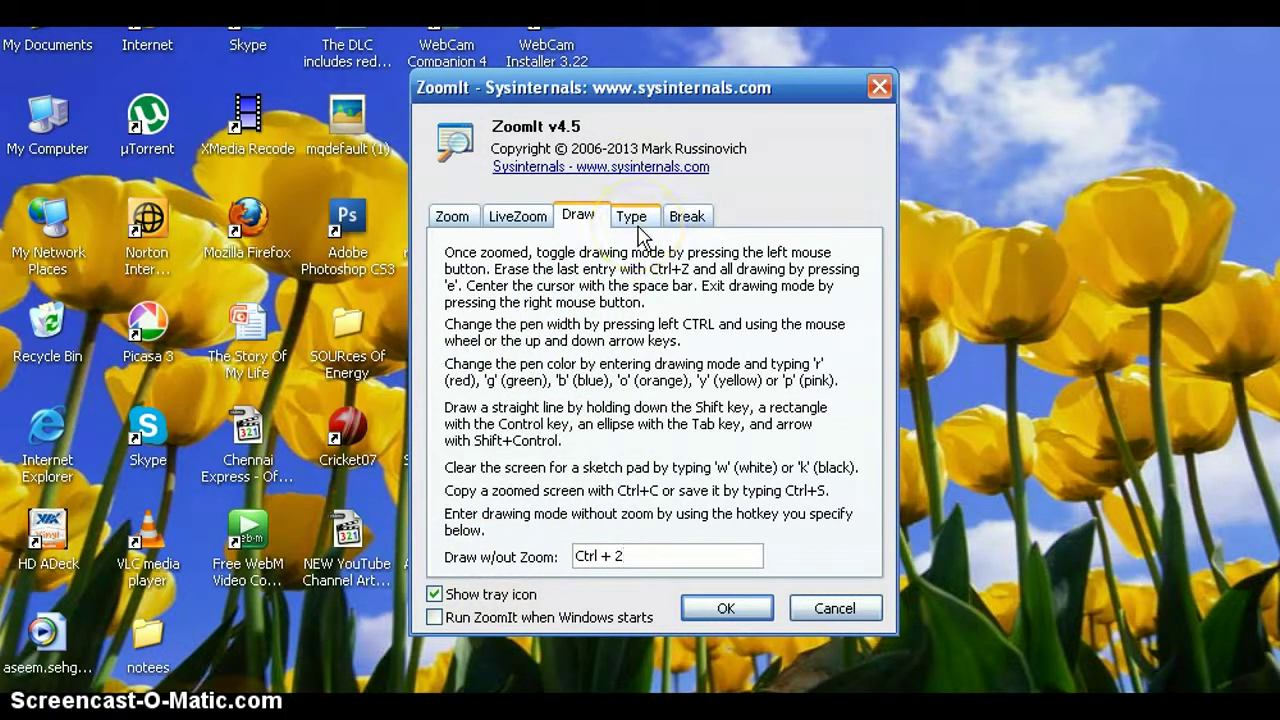
pyautogui.click(634, 222)
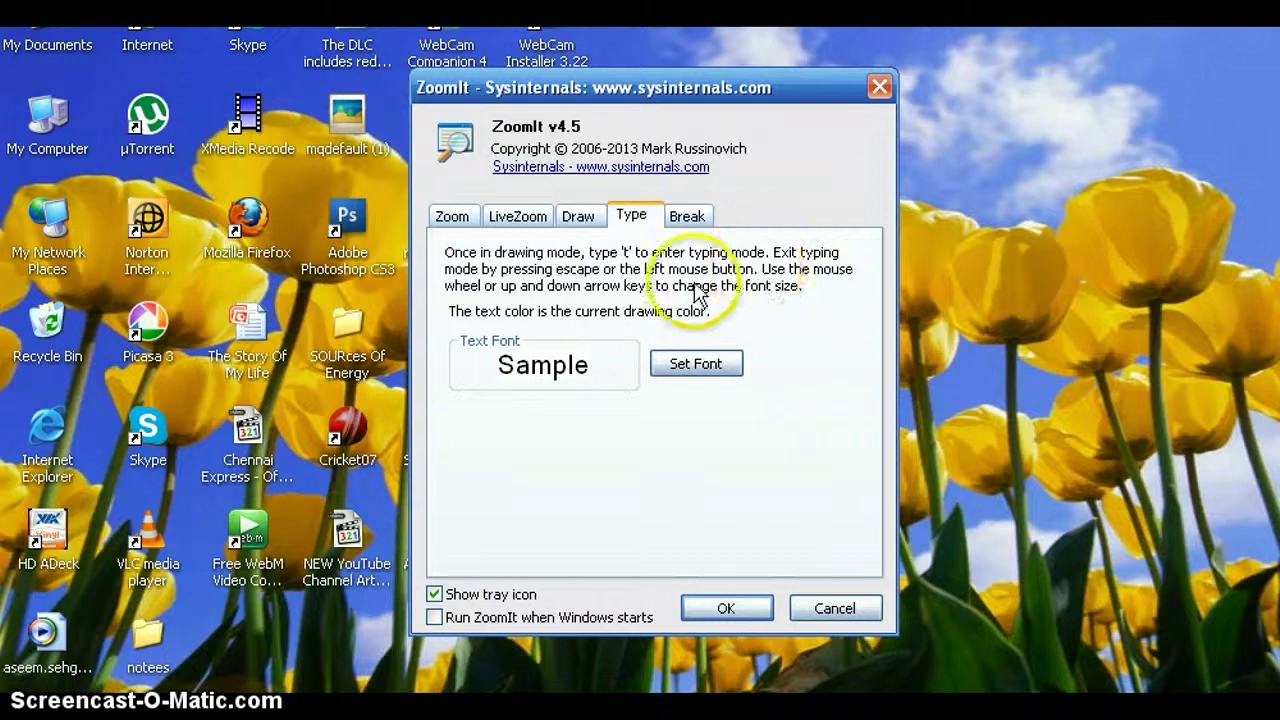
pyautogui.click(688, 225)
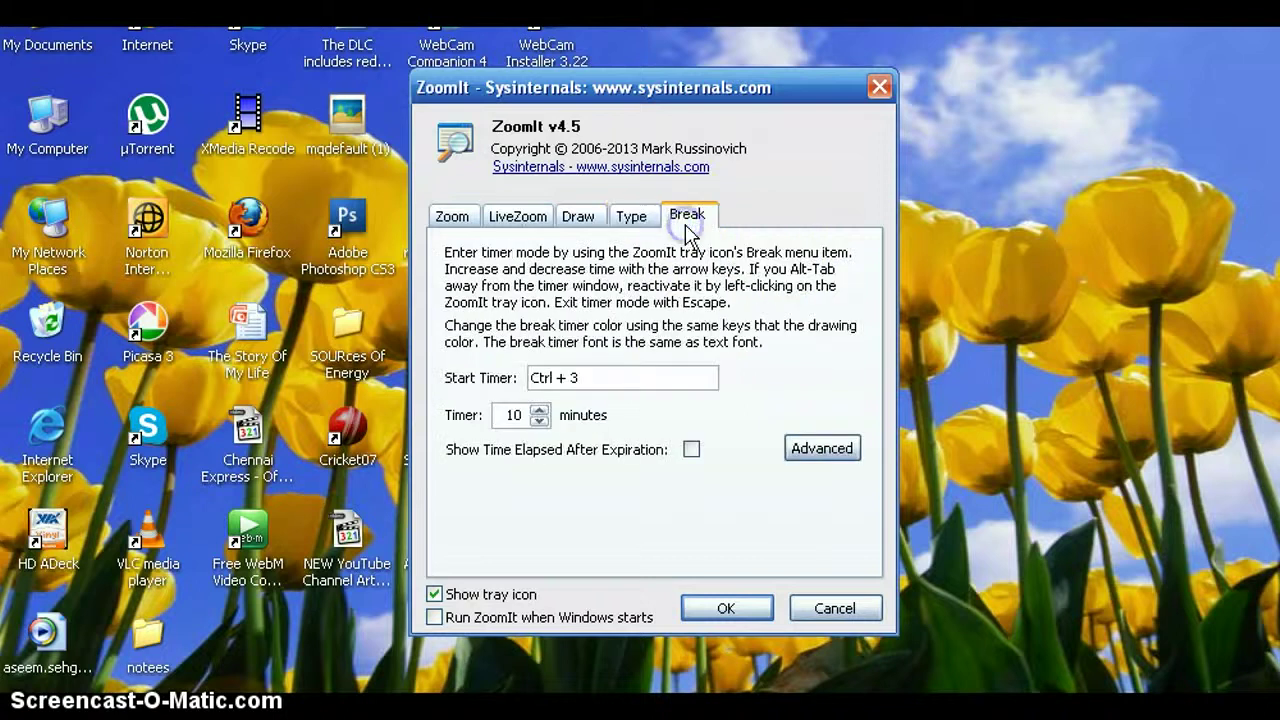
pyautogui.click(634, 220)
# - Raise the initial zoom magnification to 1.5 and save the options
pyautogui.click(454, 215)
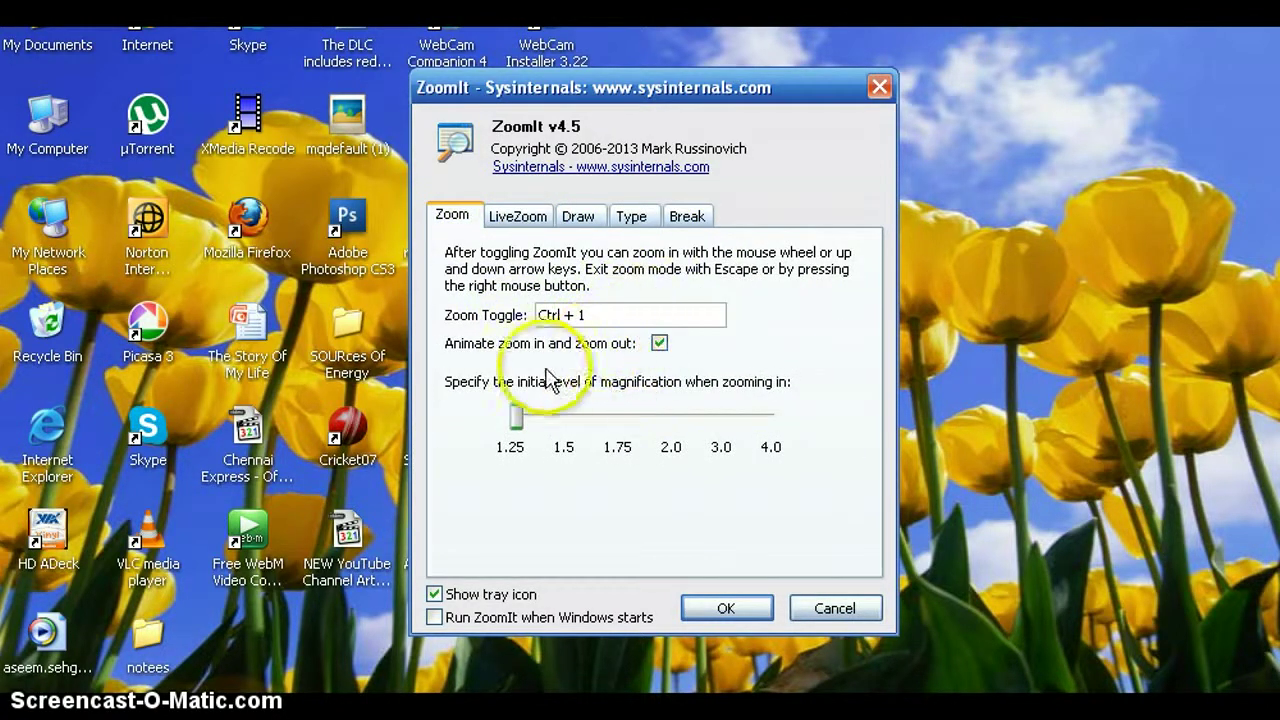
pyautogui.click(570, 317)
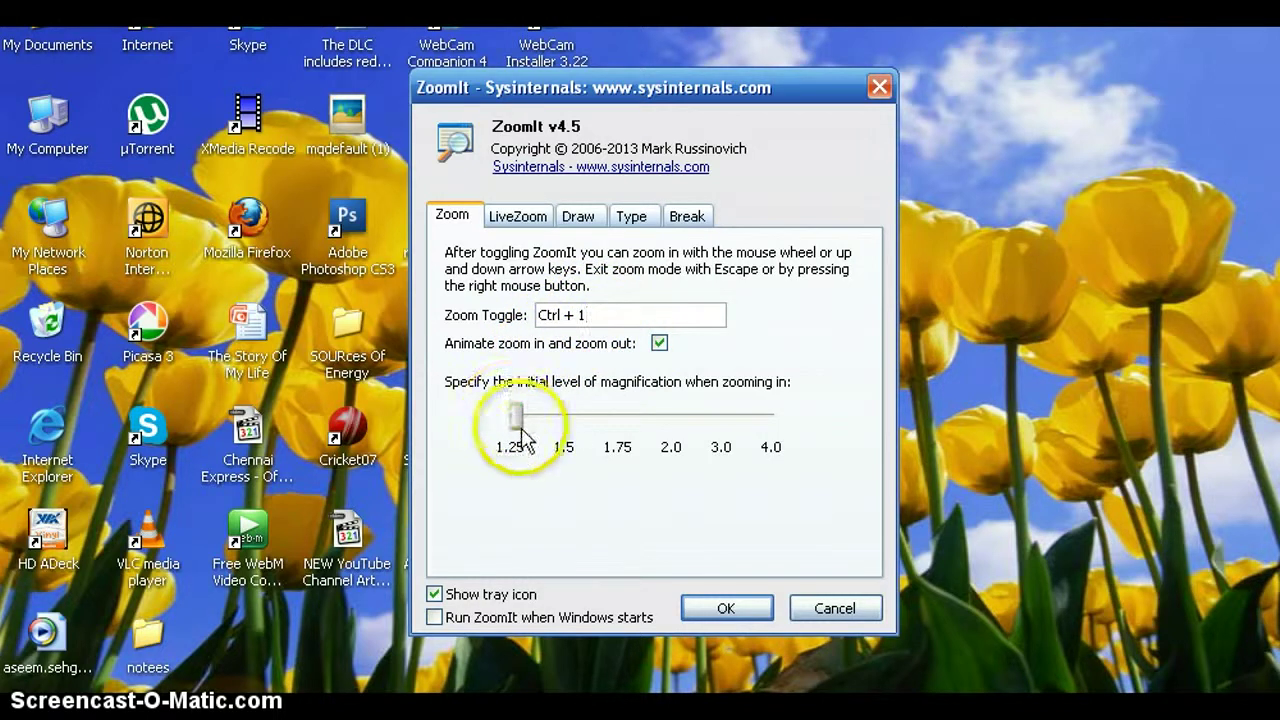
pyautogui.moveTo(515, 418); pyautogui.dragTo(553, 433)
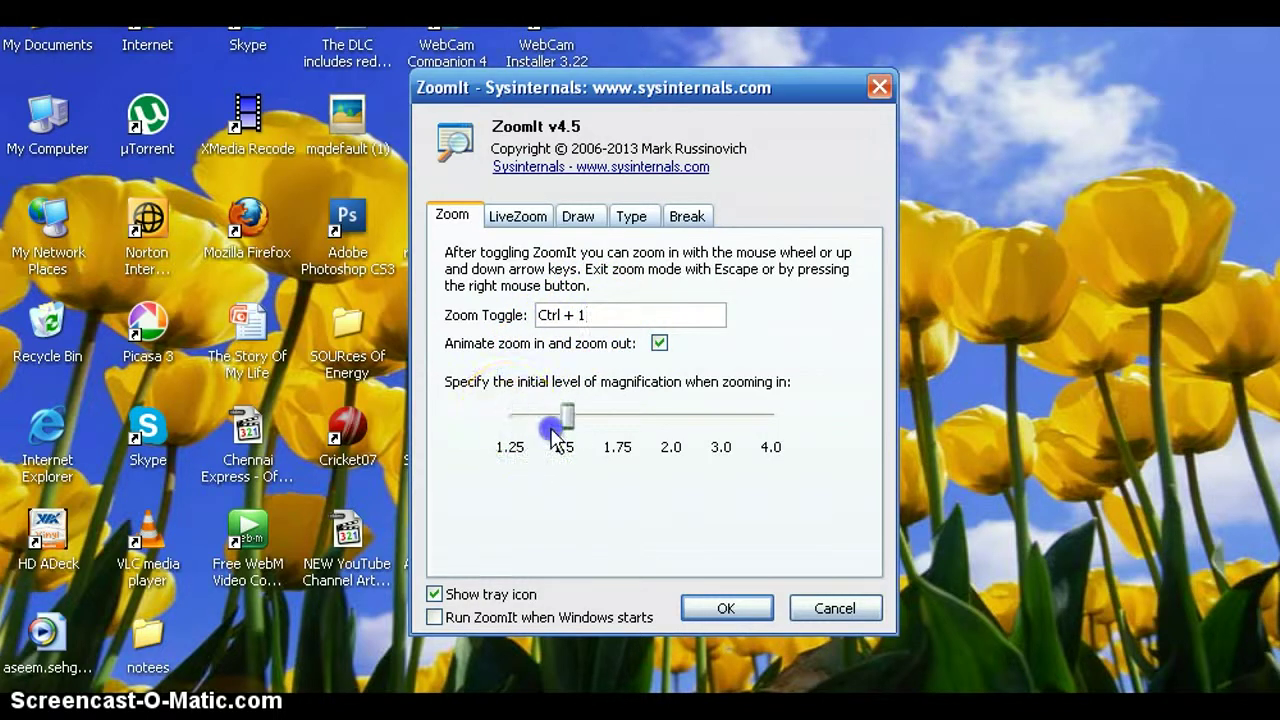
pyautogui.click(738, 610)
pyautogui.click(571, 586)
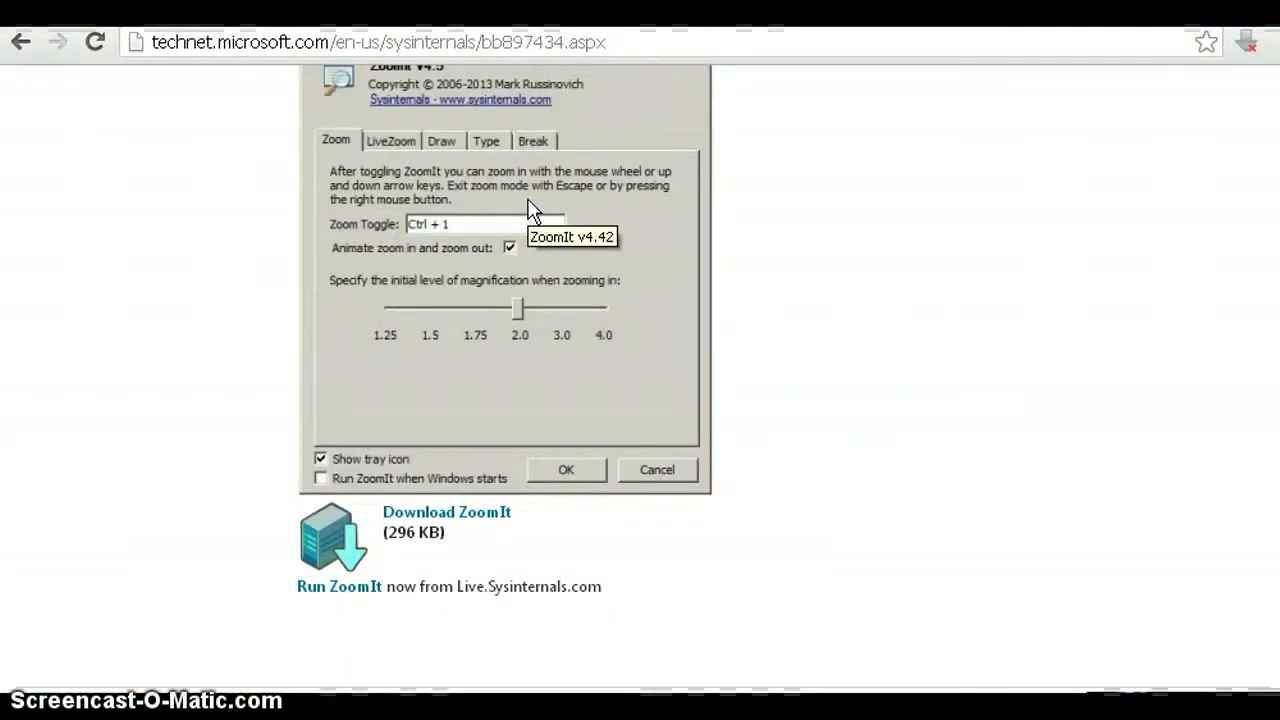
# - Zoom into the Chrome TechNet page with the Ctrl+1 hotkey
pyautogui.hotkey('ctrl', '1')
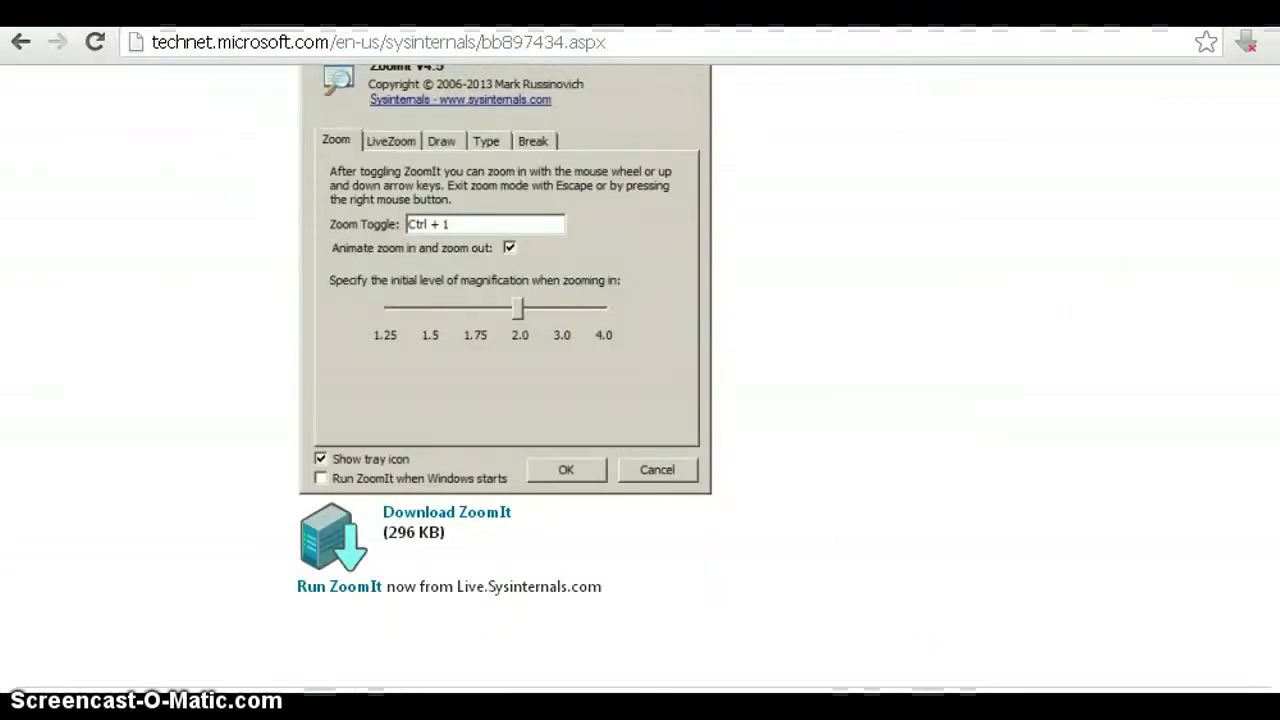
# - Save 1.25 magnification, then test the Ctrl+1 zoom on the page and exit with Esc
pyautogui.moveTo(567, 418); pyautogui.dragTo(468, 425)
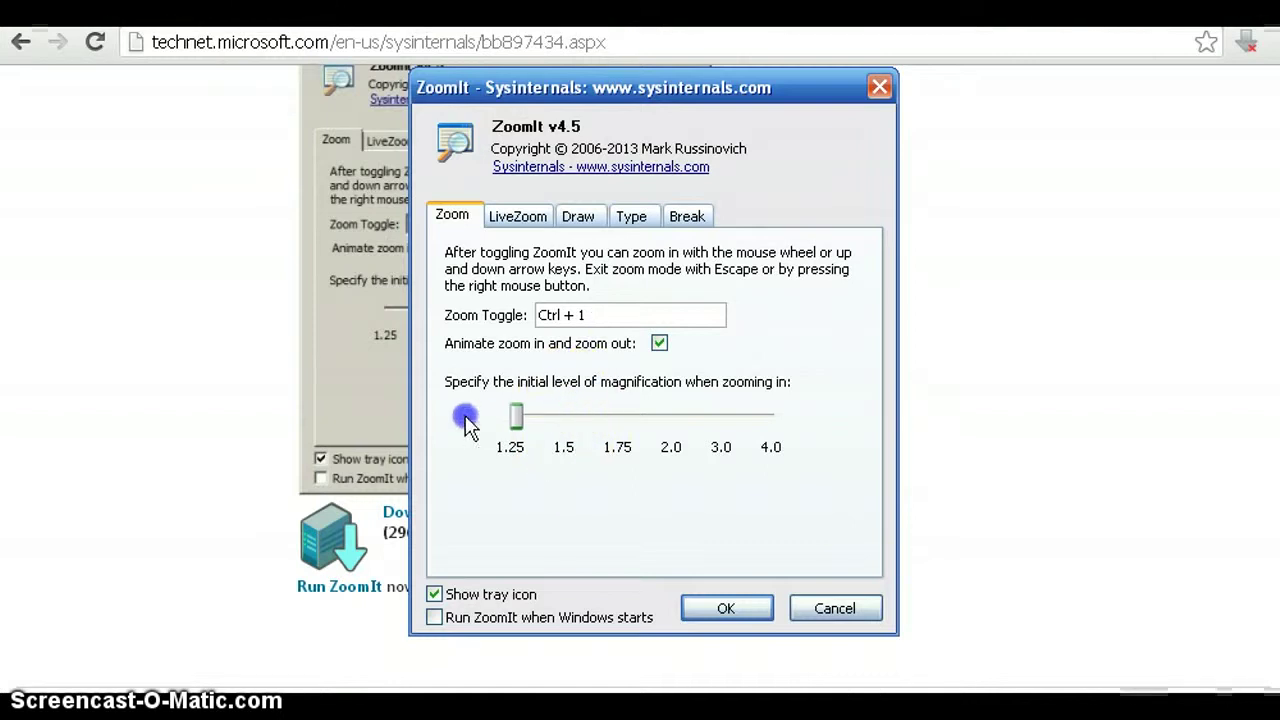
pyautogui.click(735, 610)
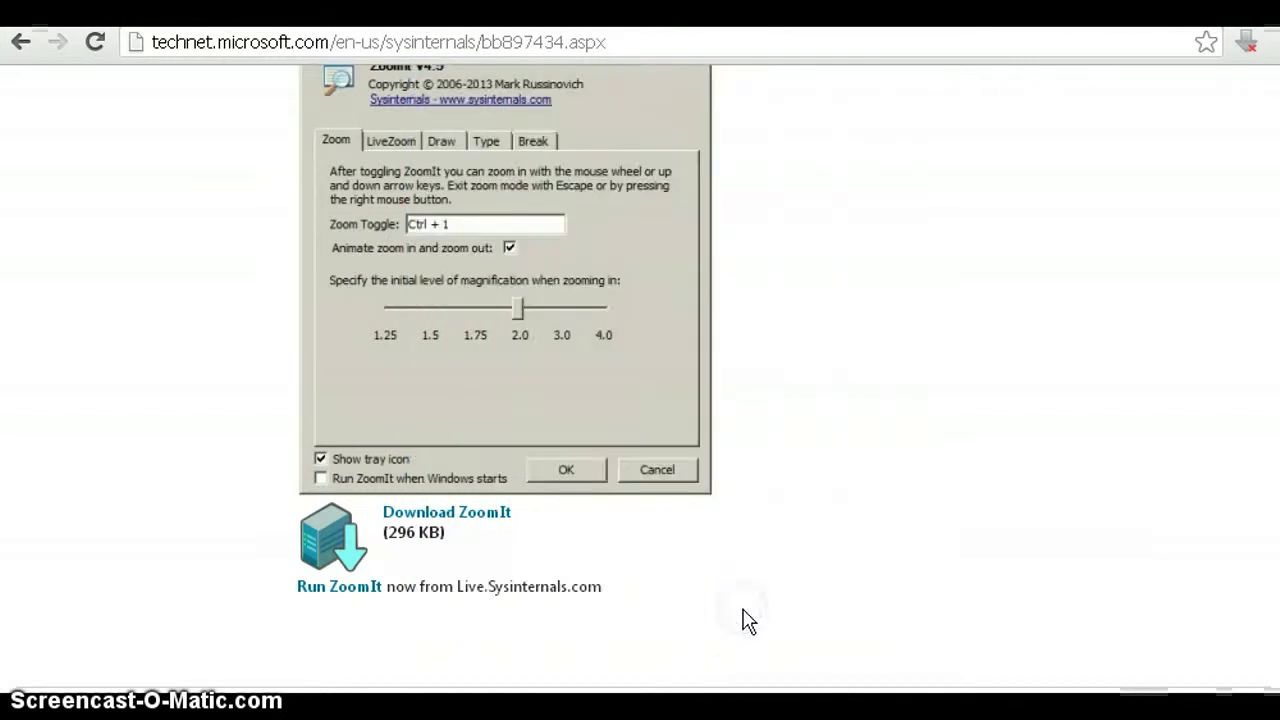
pyautogui.hotkey('ctrl', '1')
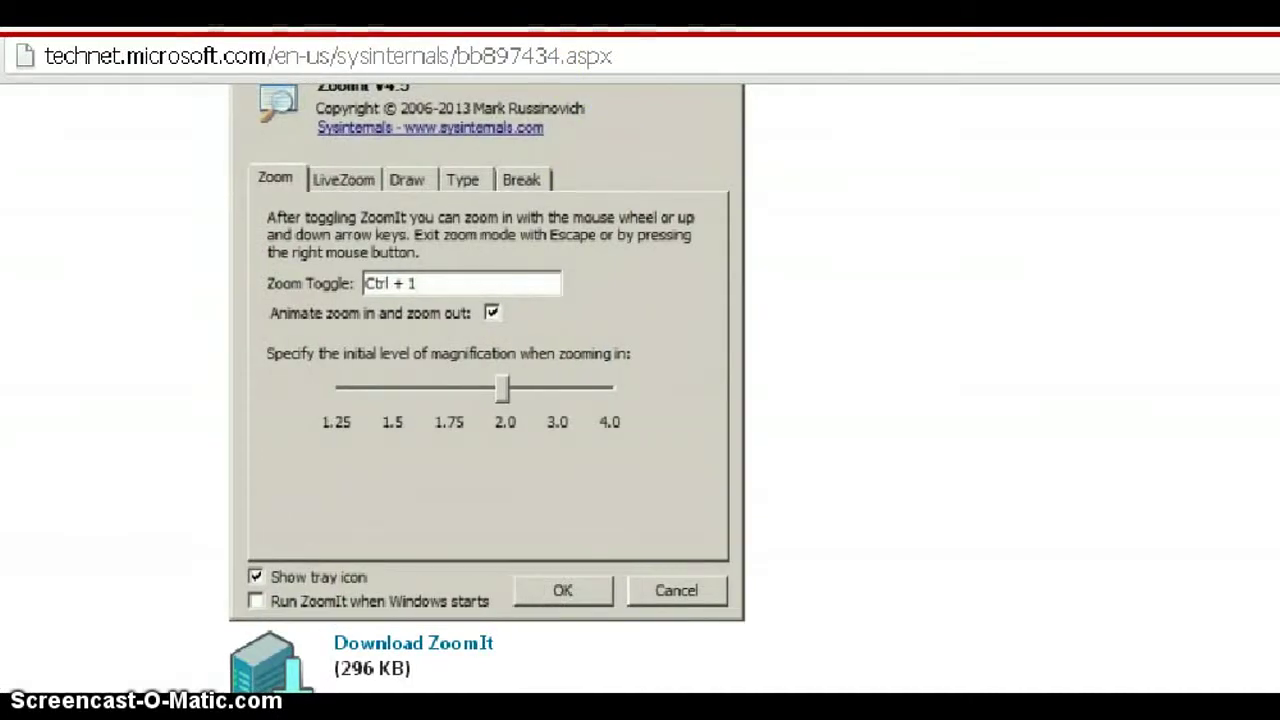
pyautogui.press('Escape')
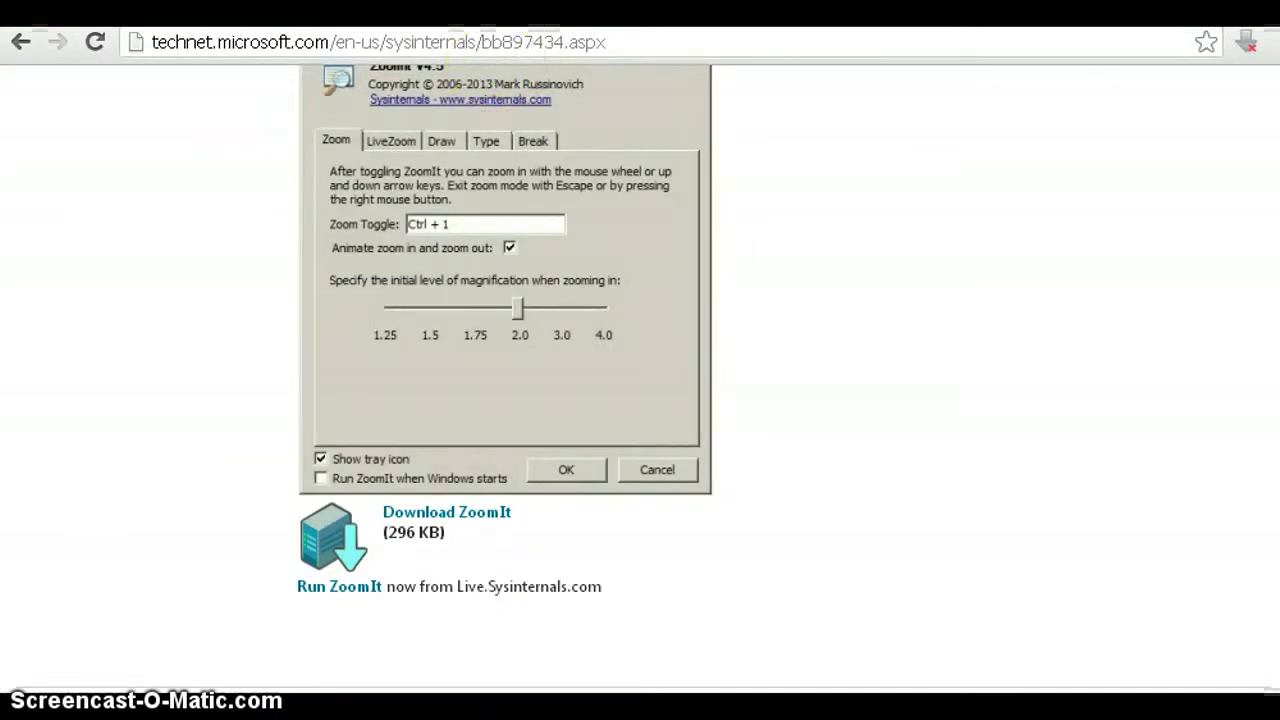